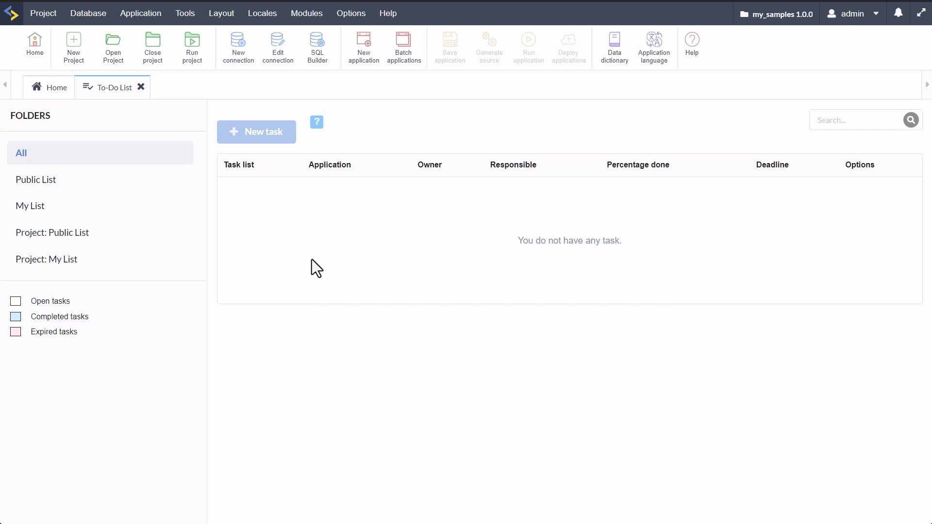
Start a task in the Public List folder named "new task" with a deadline of 06/19/2024 at 00:00.
click(39, 184)
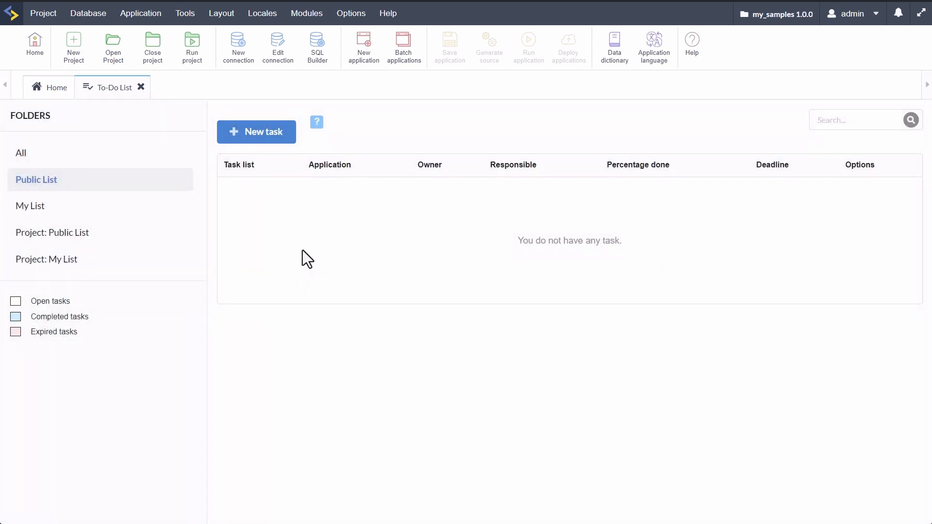
click(262, 146)
click(346, 153)
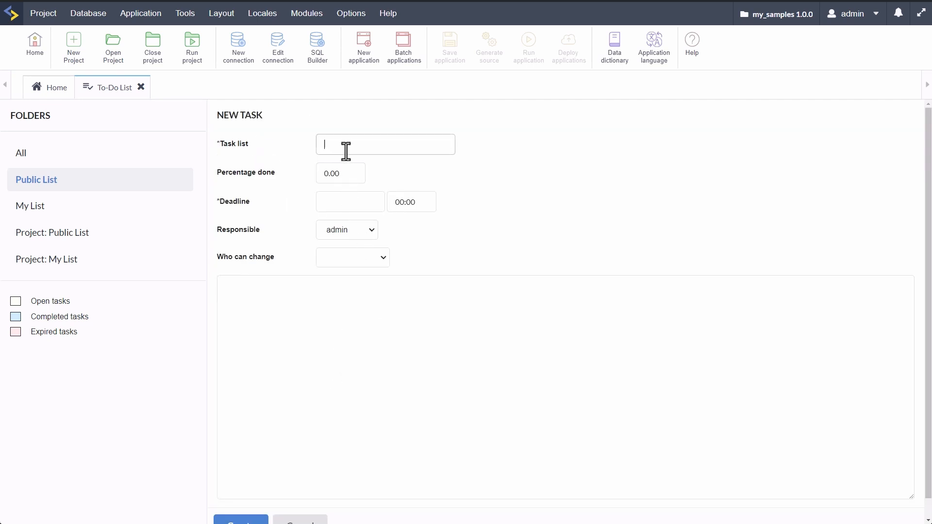
text(new task)
click(356, 203)
click(410, 304)
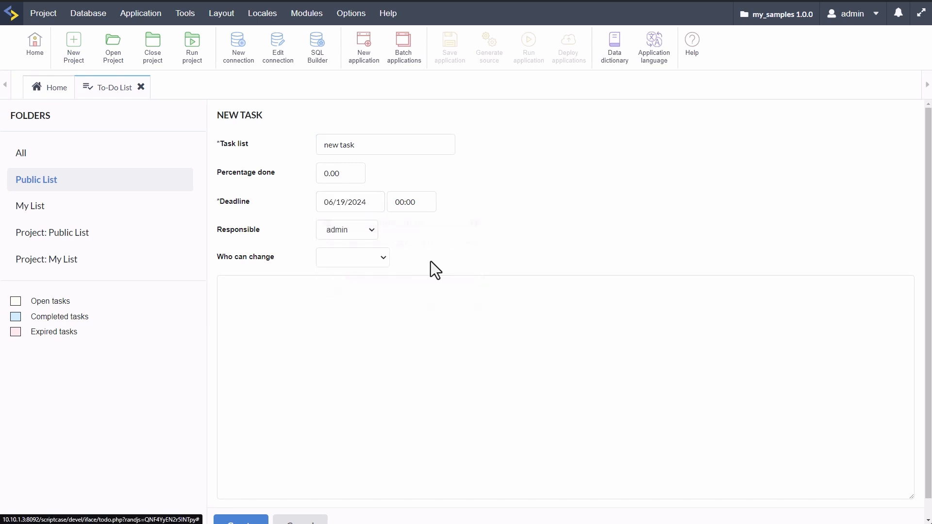
click(431, 201)
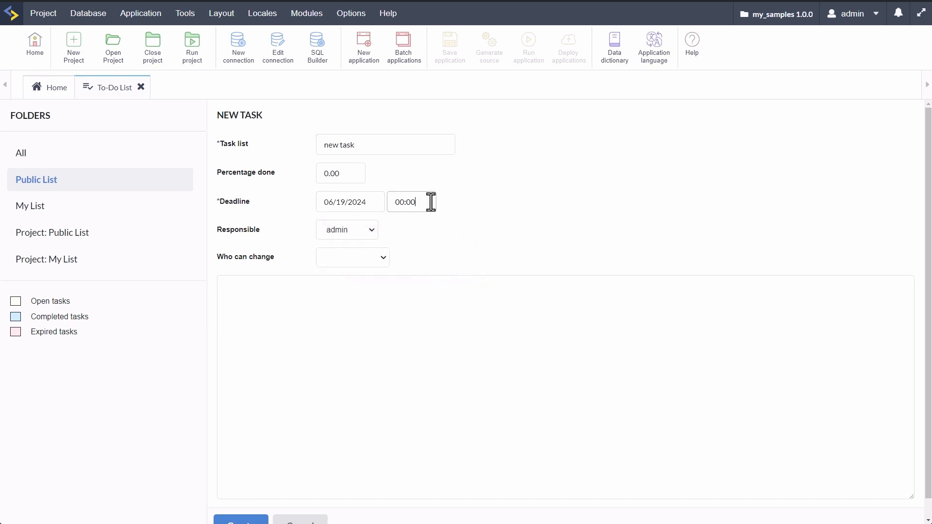
Set the percentage done of the task being created to 10.
click(360, 175)
drag(328, 174, 318, 171)
text(10)
click(477, 272)
Try another user as the person responsible for the task and set it back to admin.
click(372, 231)
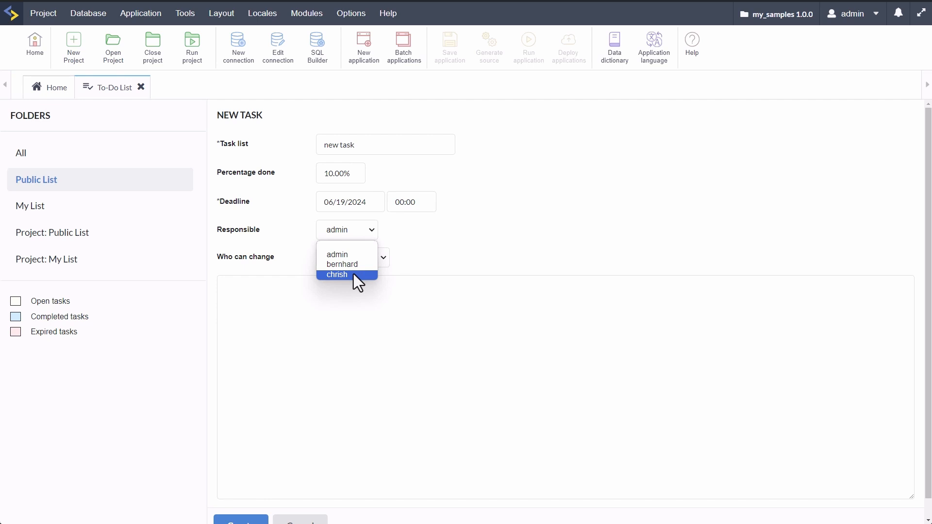
click(373, 274)
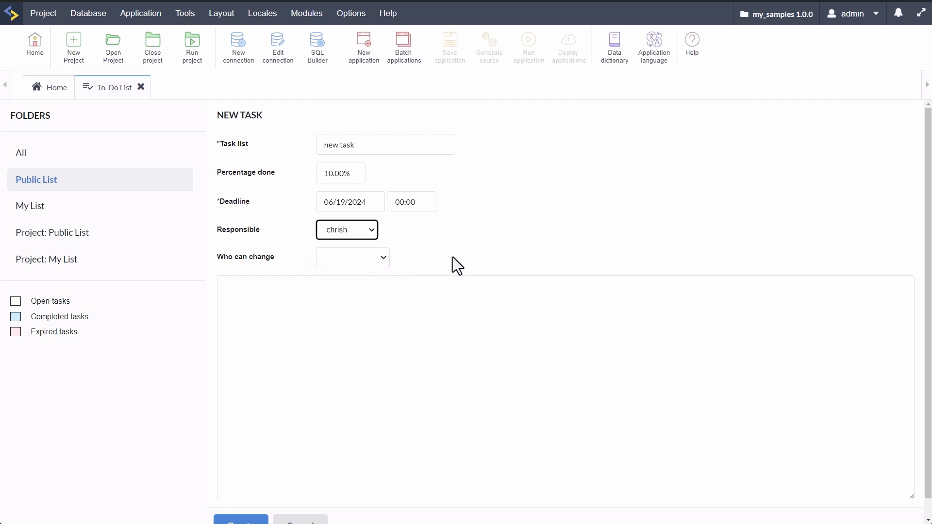
click(371, 234)
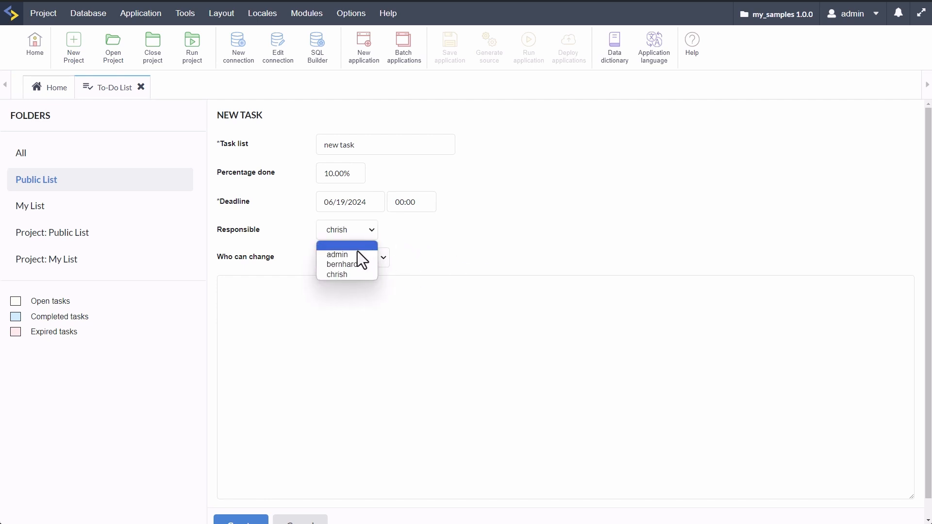
click(356, 253)
Allow the Owner to change the task and create it.
click(373, 262)
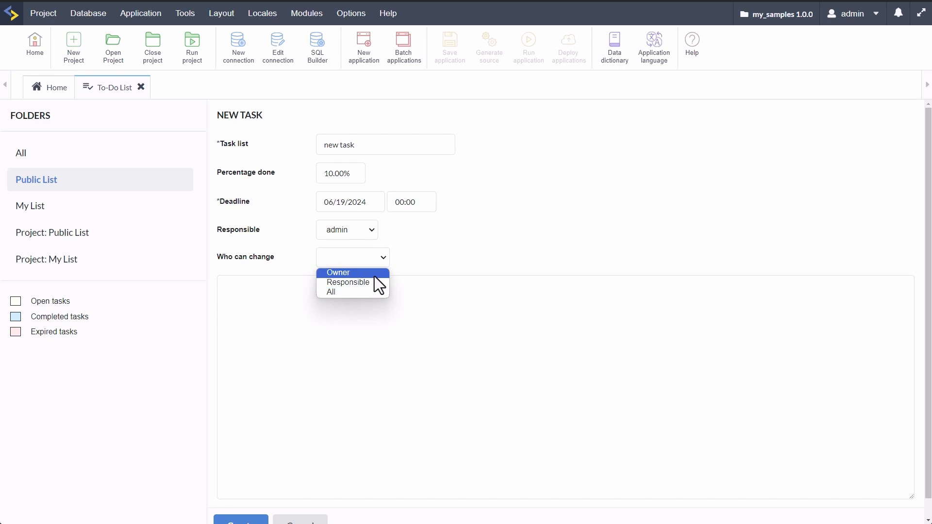
click(374, 275)
click(374, 350)
scroll(366, 307, down, 1)
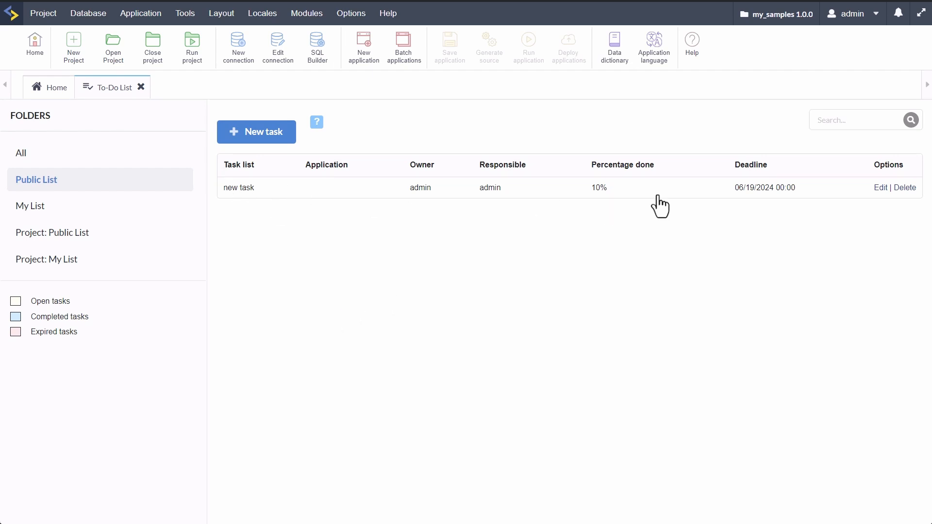
Open "new task" for editing, check the Who can change options, and close it without saving.
click(606, 188)
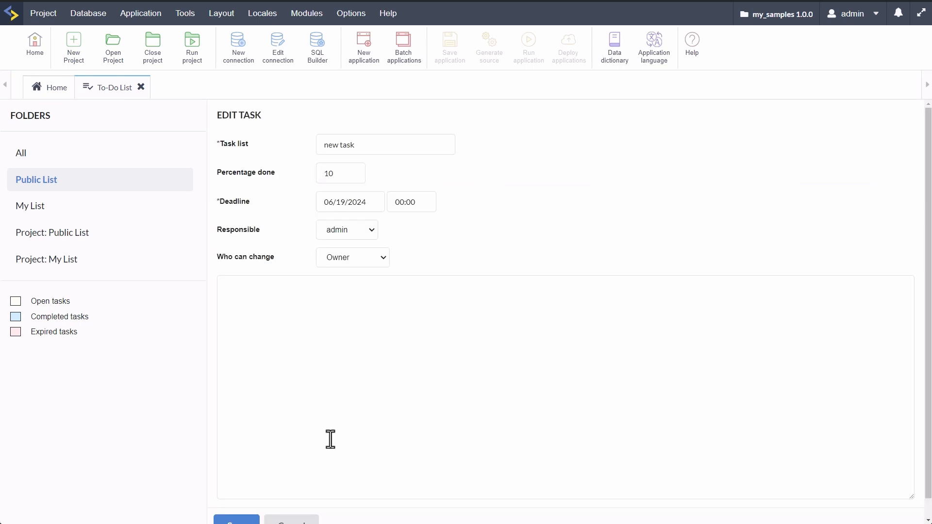
scroll(330, 439, down, 1)
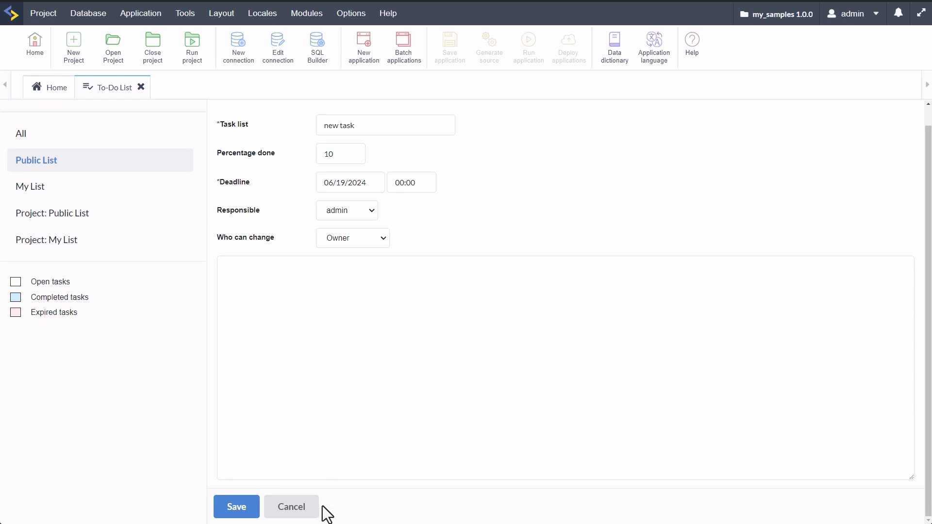
click(361, 236)
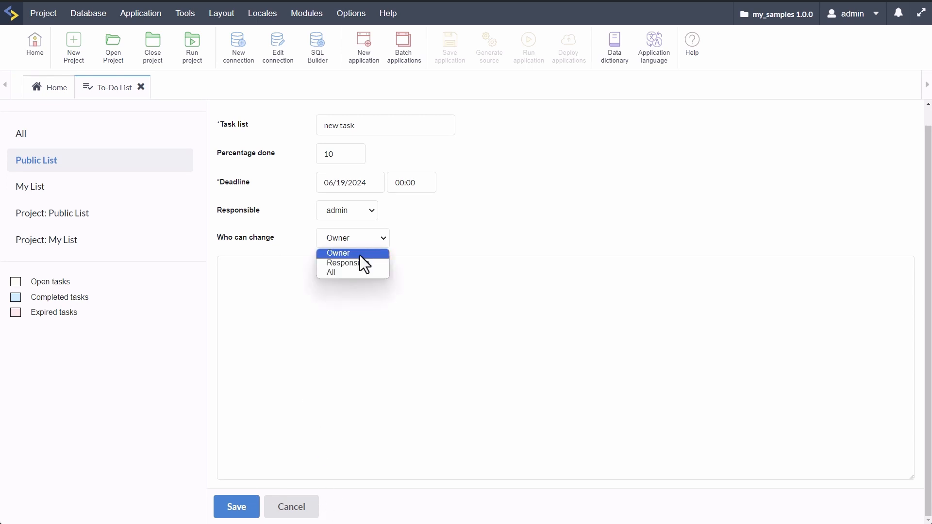
click(399, 240)
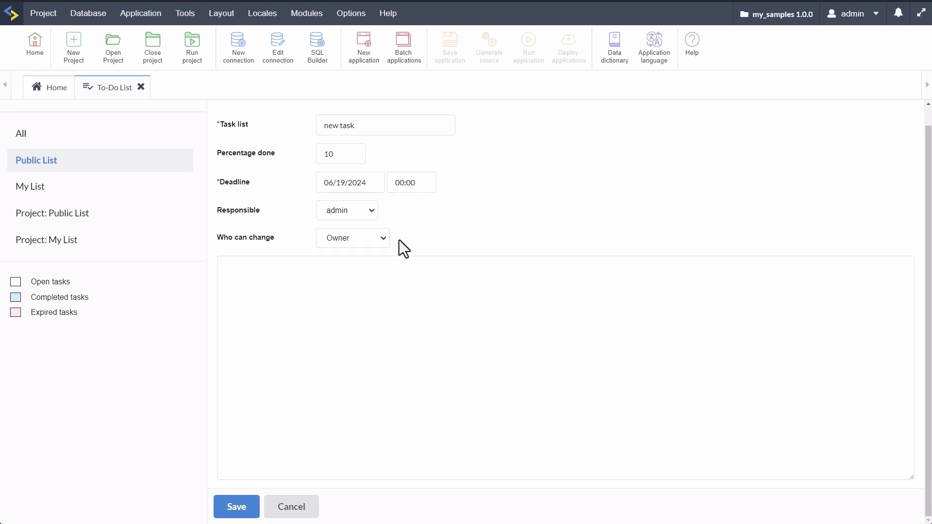
click(296, 508)
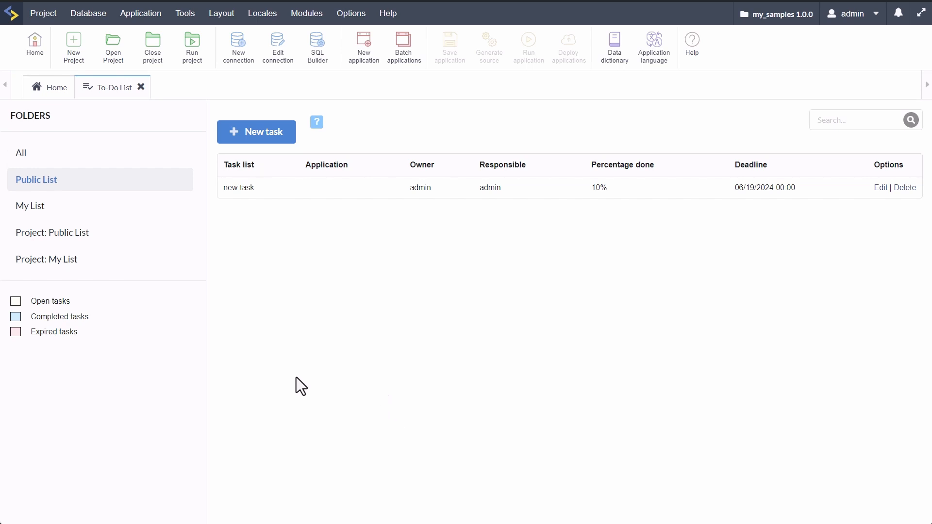
Start a new task in the Project: Public List folder and link it to the sec_Login application.
click(30, 210)
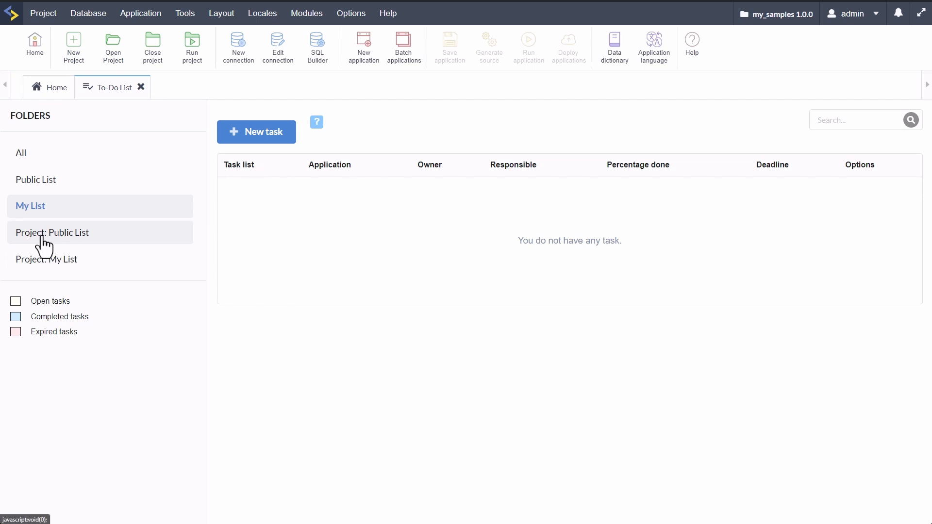
click(42, 238)
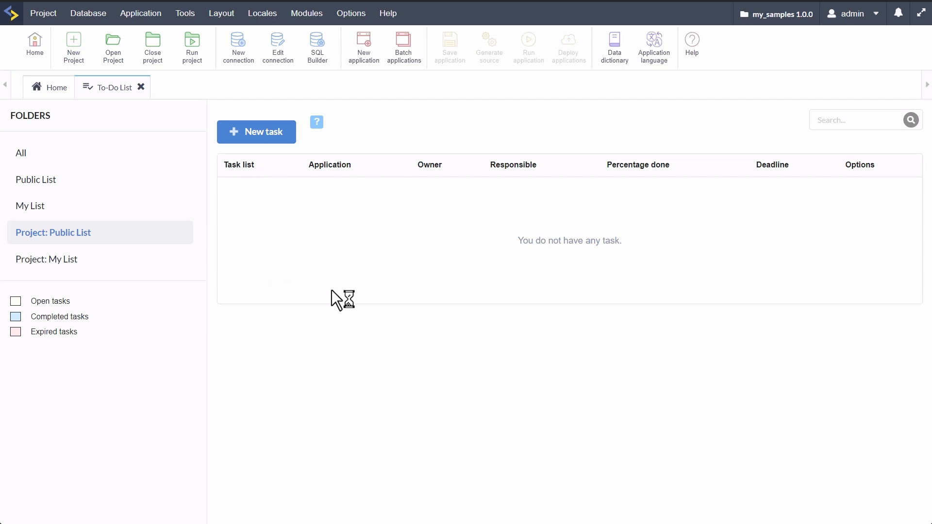
click(265, 134)
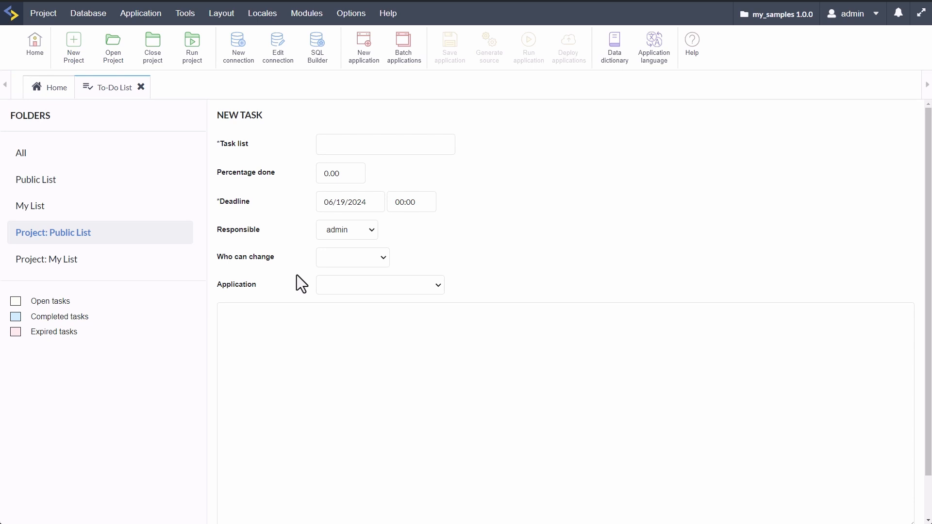
click(382, 285)
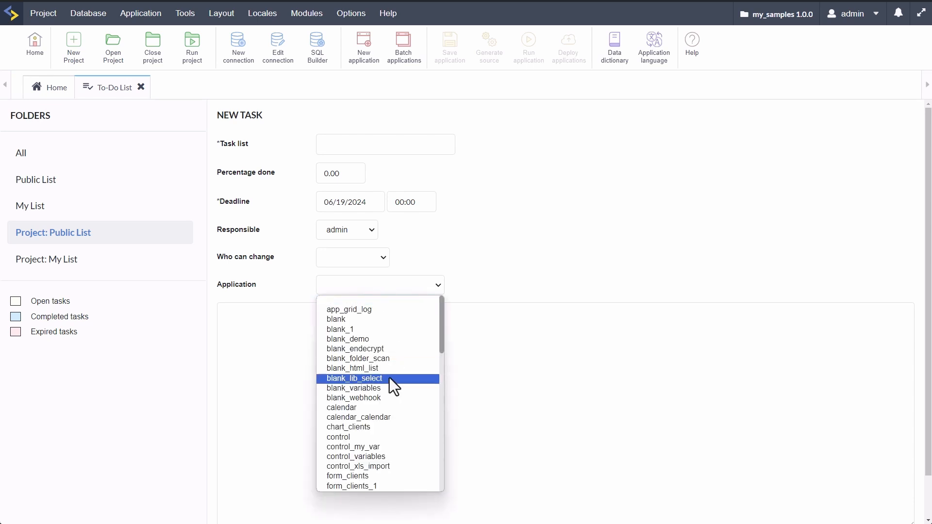
scroll(389, 378, down, 3)
scroll(389, 378, down, 5)
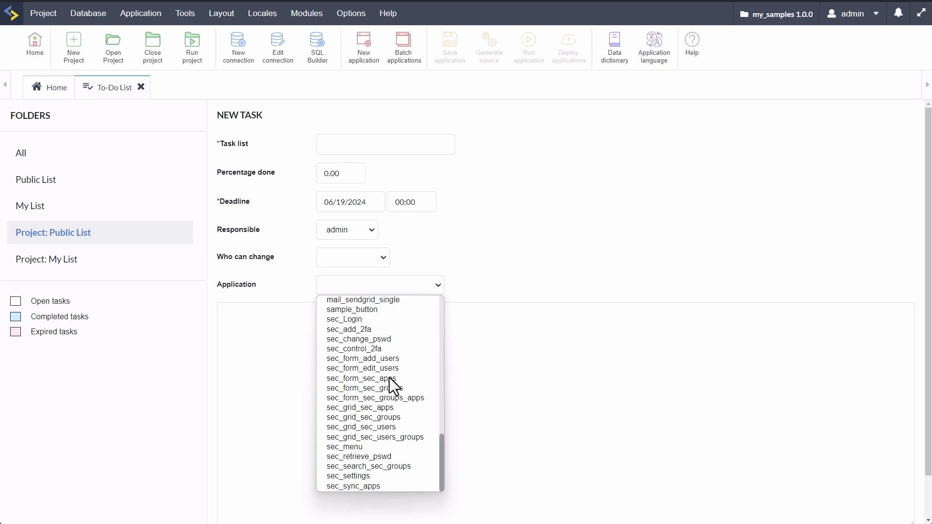
click(337, 324)
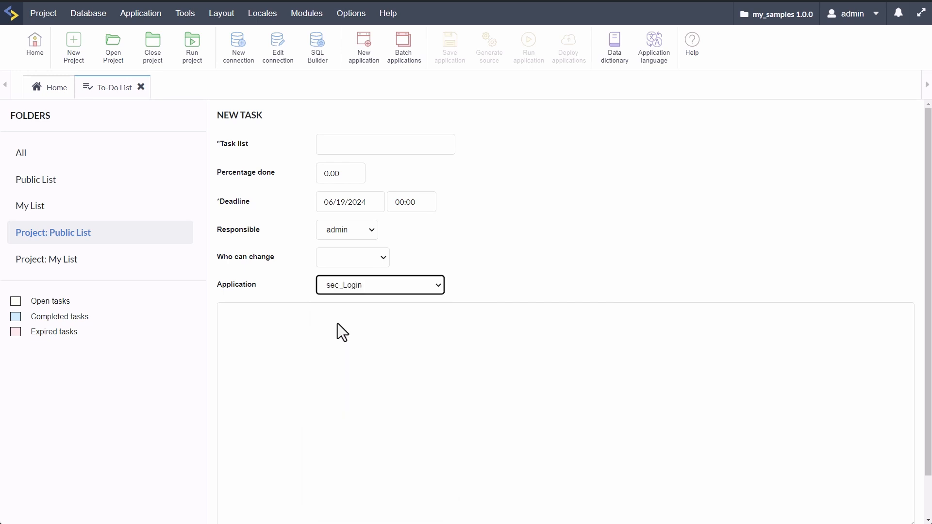
Allow the Owner to change the project task and name it "change the login".
click(384, 263)
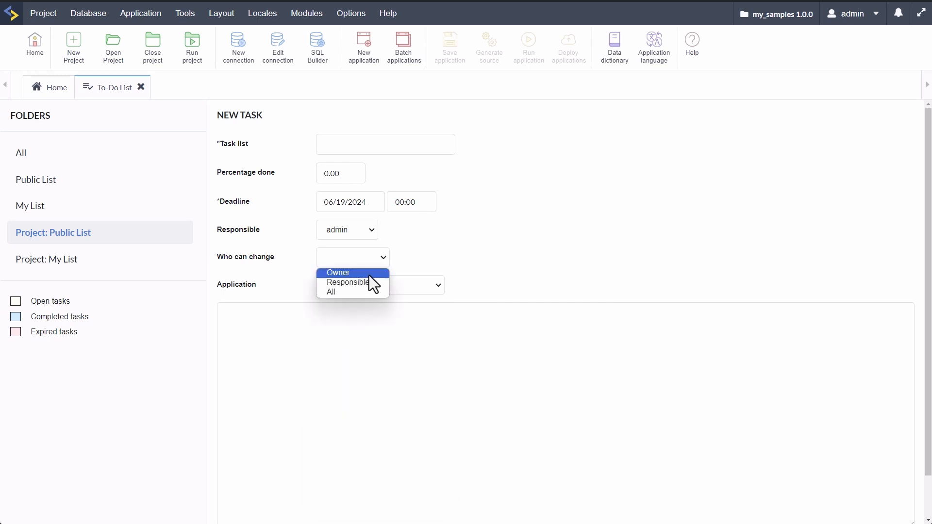
click(368, 275)
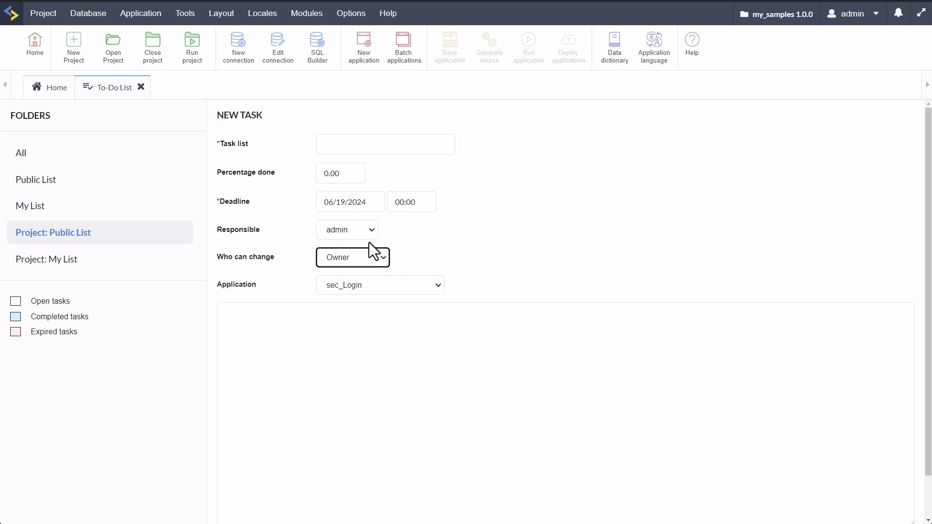
click(338, 150)
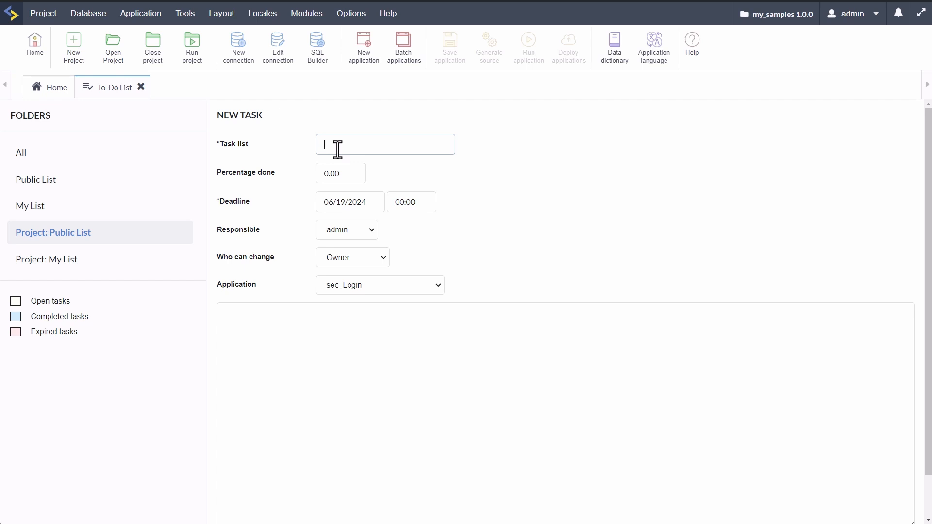
text(change the login)
Add the description "I need to change the to a html login page." and create the task.
click(458, 370)
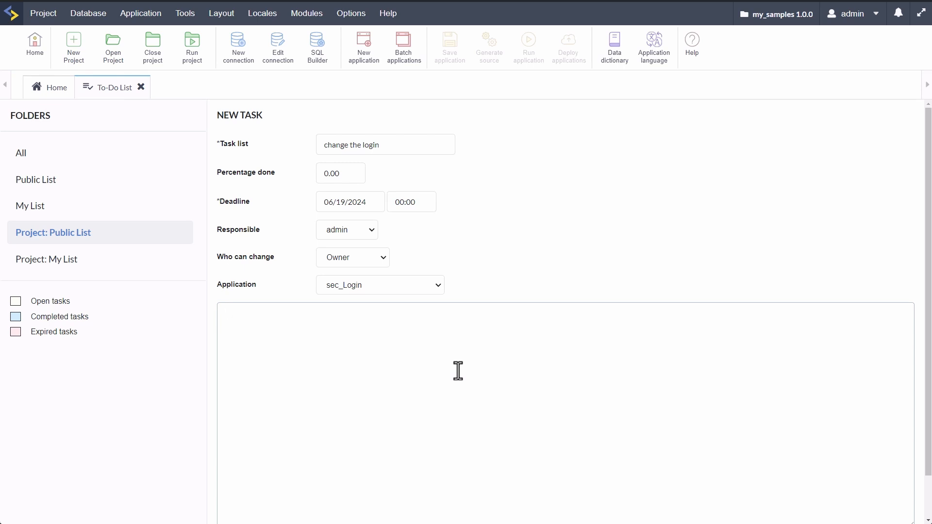
text(I need to change the to a html login page.)
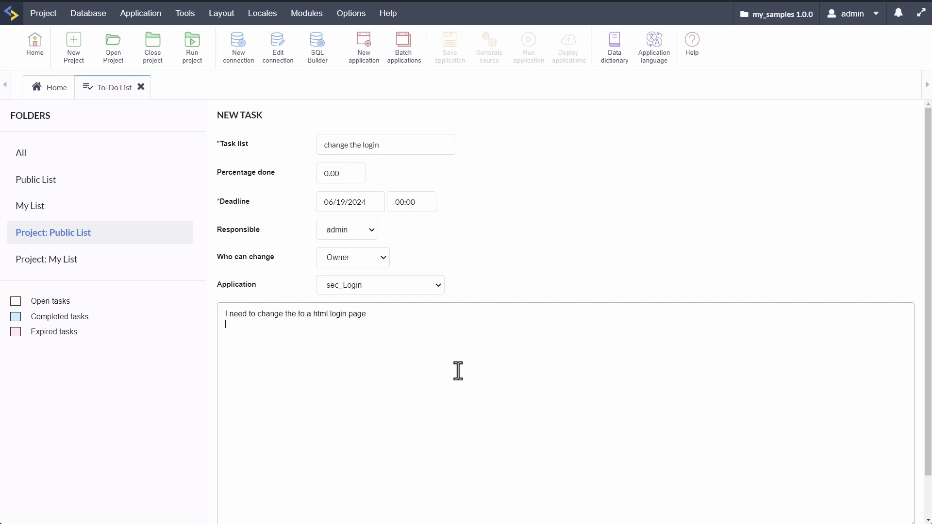
key(Return)
scroll(437, 412, down, 1)
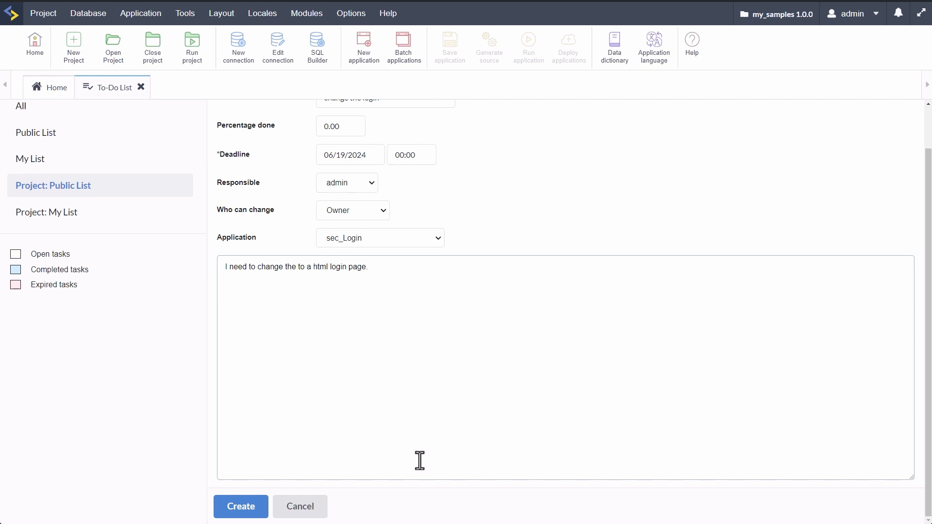
click(232, 510)
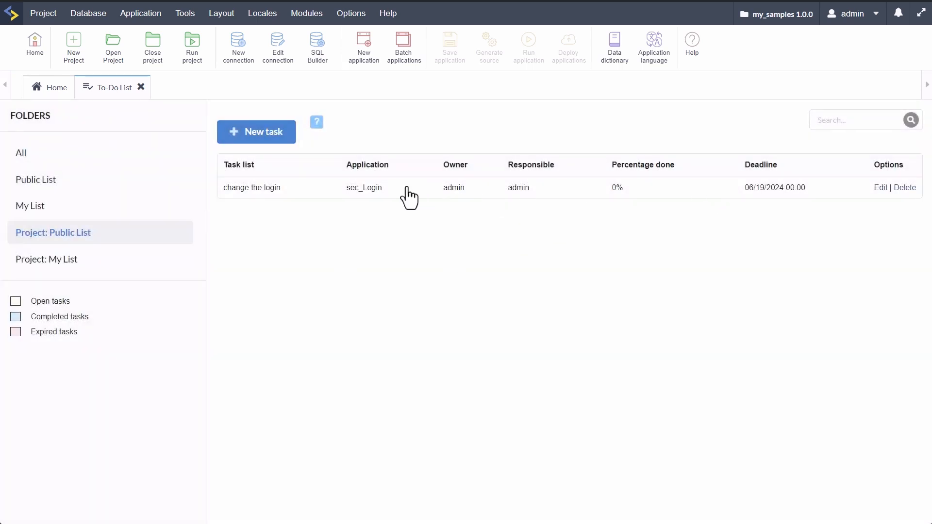
Review the details of "change the login", close it without saving, and show the tasks of all folders.
click(346, 195)
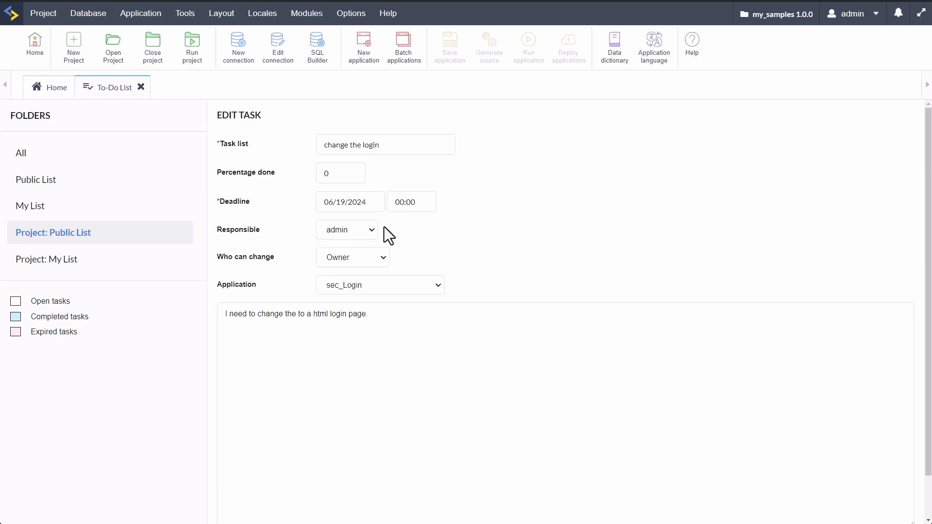
scroll(475, 462, down, 3)
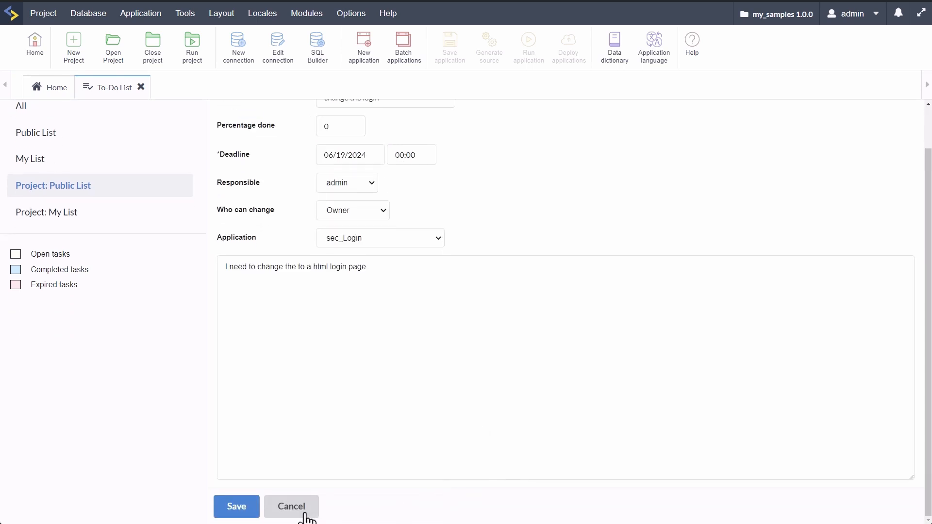
click(302, 510)
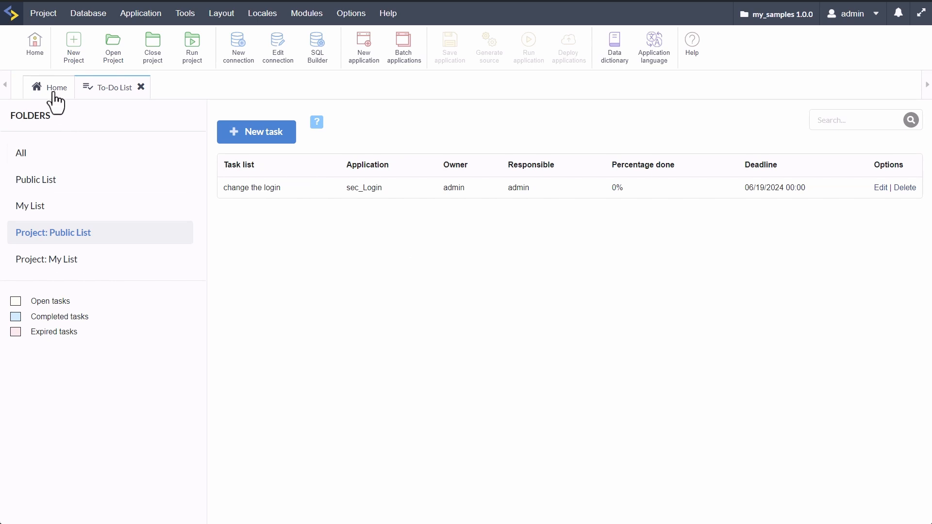
click(25, 159)
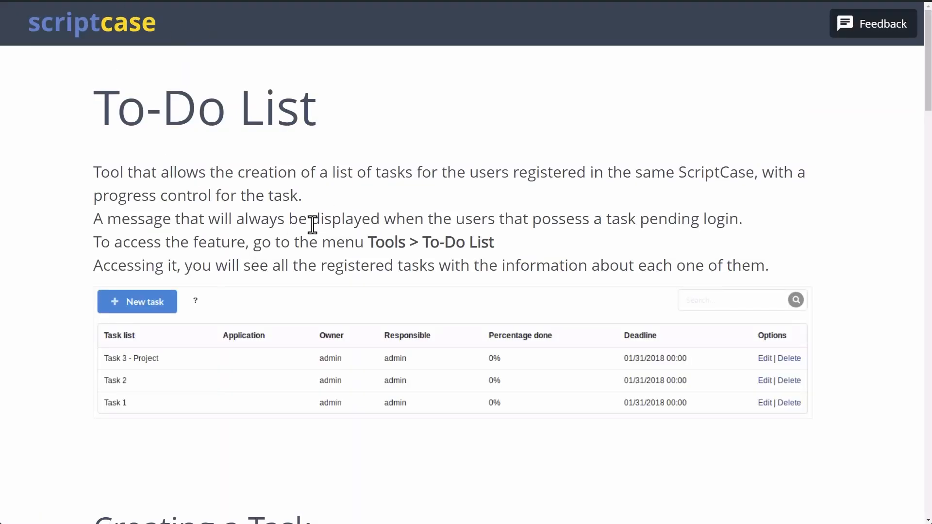
Read through the To-Do List documentation page about the task folders and creating a task.
scroll(340, 270, down, 7)
scroll(339, 270, down, 13)
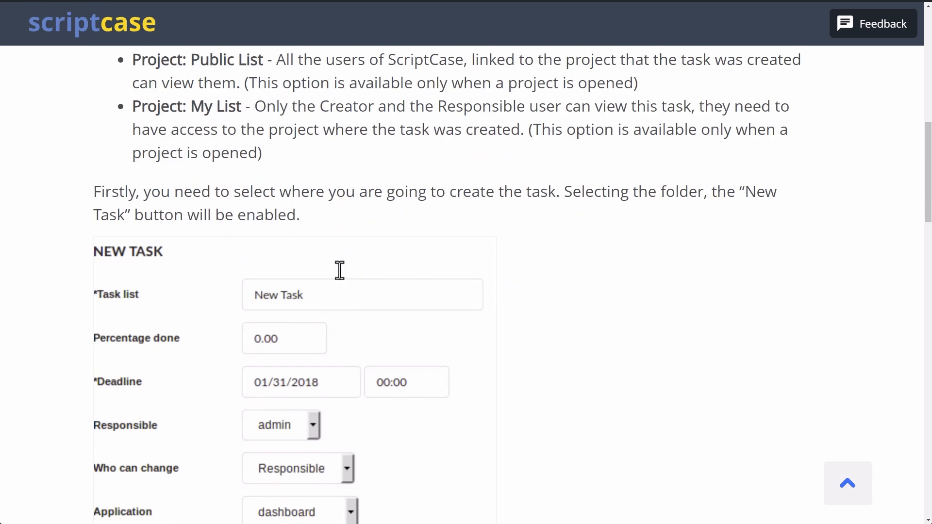
scroll(339, 269, down, 11)
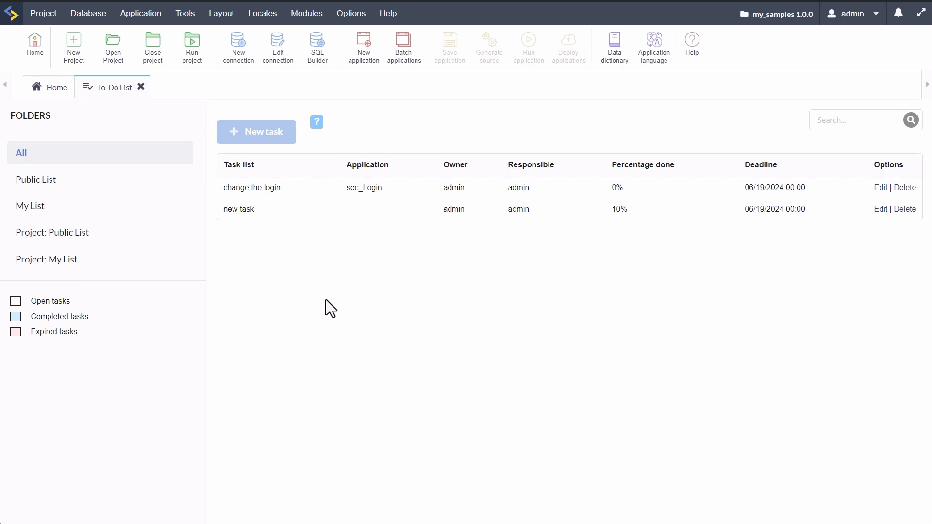
Set the deadline of the "change the login" task to 06/01/2024 and save it.
click(766, 198)
click(361, 203)
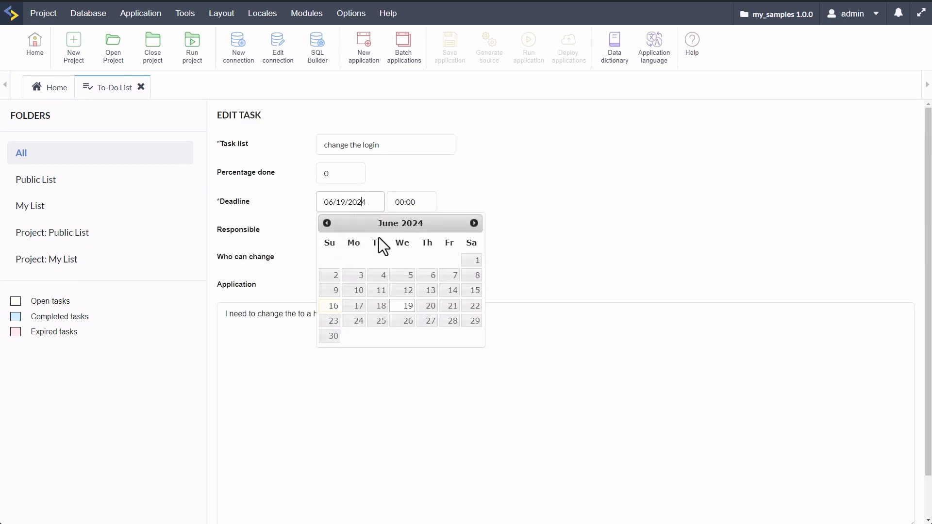
click(472, 260)
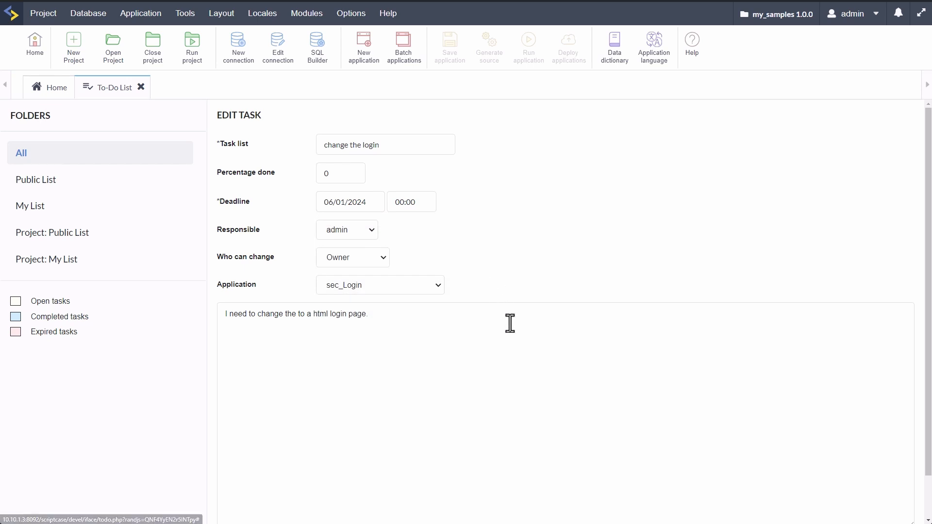
scroll(479, 391, down, 1)
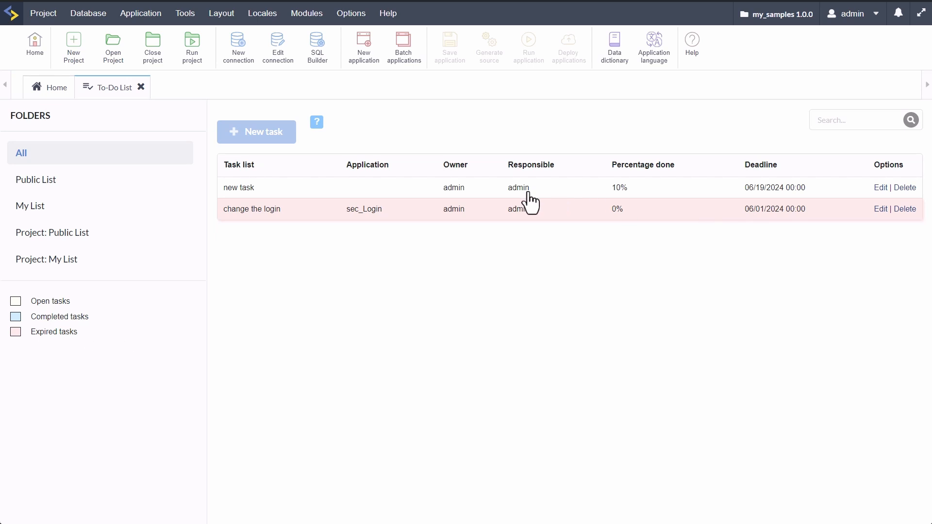
Set the percentage done of "new task" to 100, save it, and close the To-Do List.
click(356, 190)
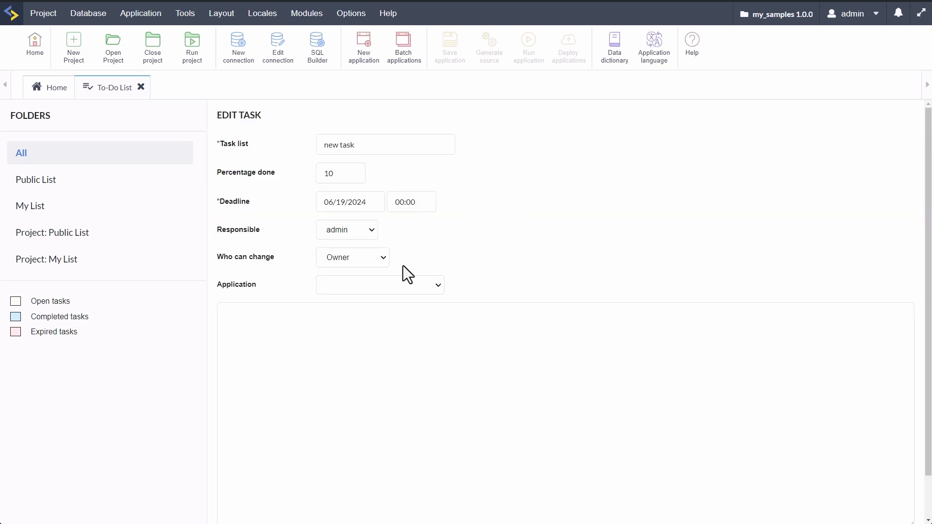
drag(346, 175, 306, 172)
text(1.00%0)
click(514, 194)
scroll(562, 242, down, 1)
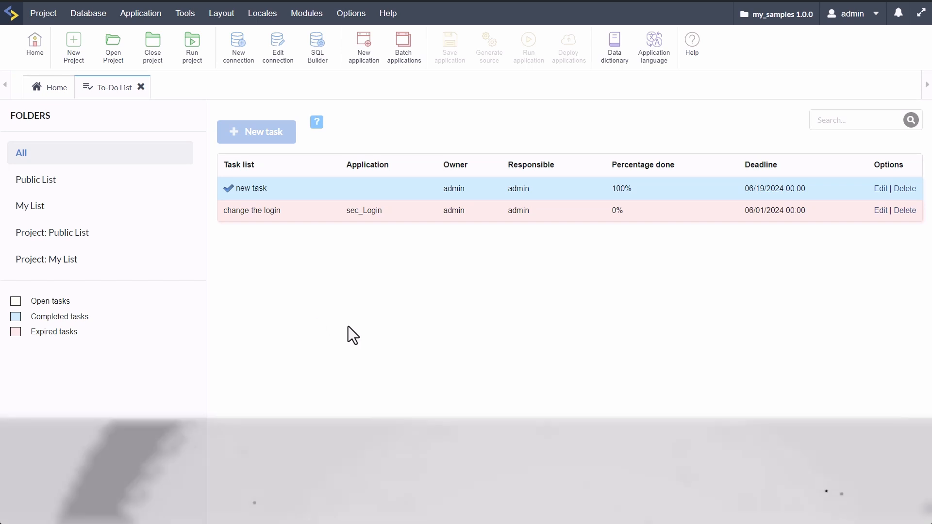
click(140, 87)
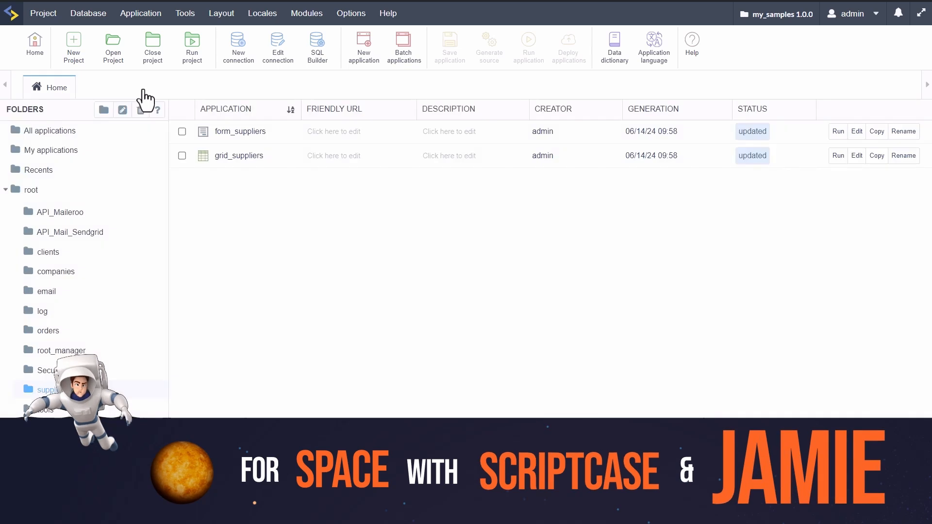